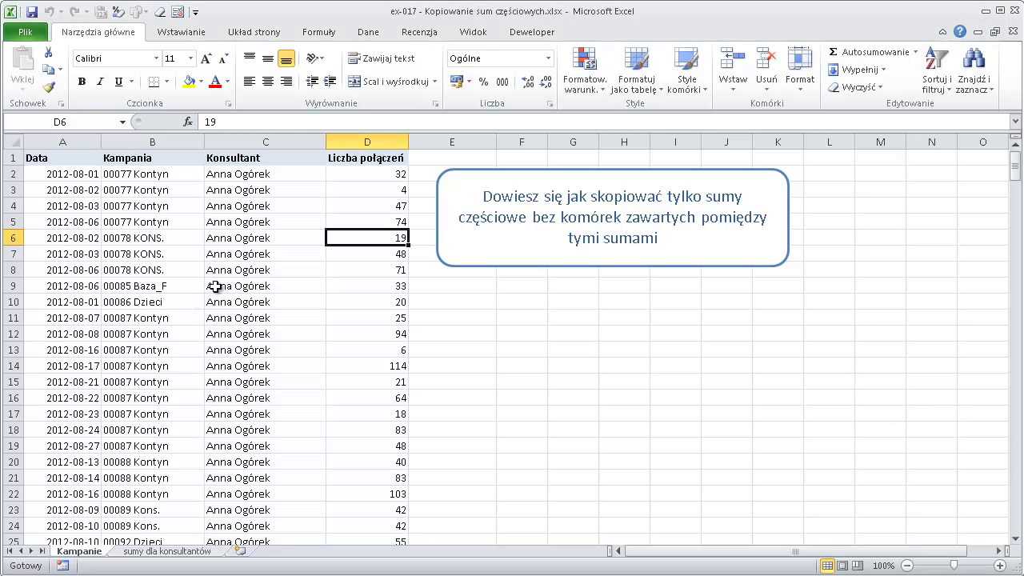
# Add Suma częściowa subtotals summing Liczba połączeń at each change in Konsultant
pyautogui.click(249, 284)
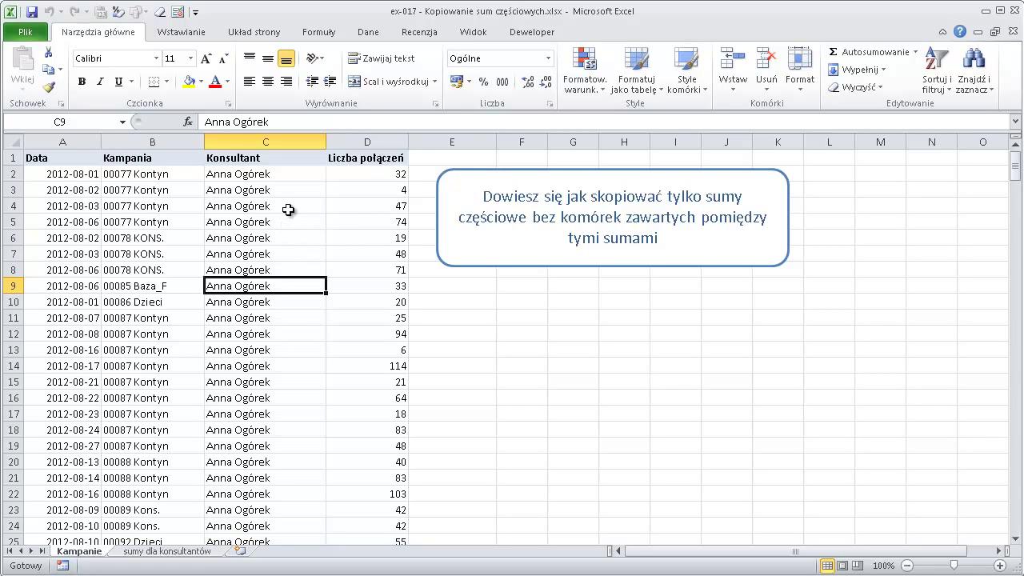
pyautogui.scroll(-6, 303, 255)
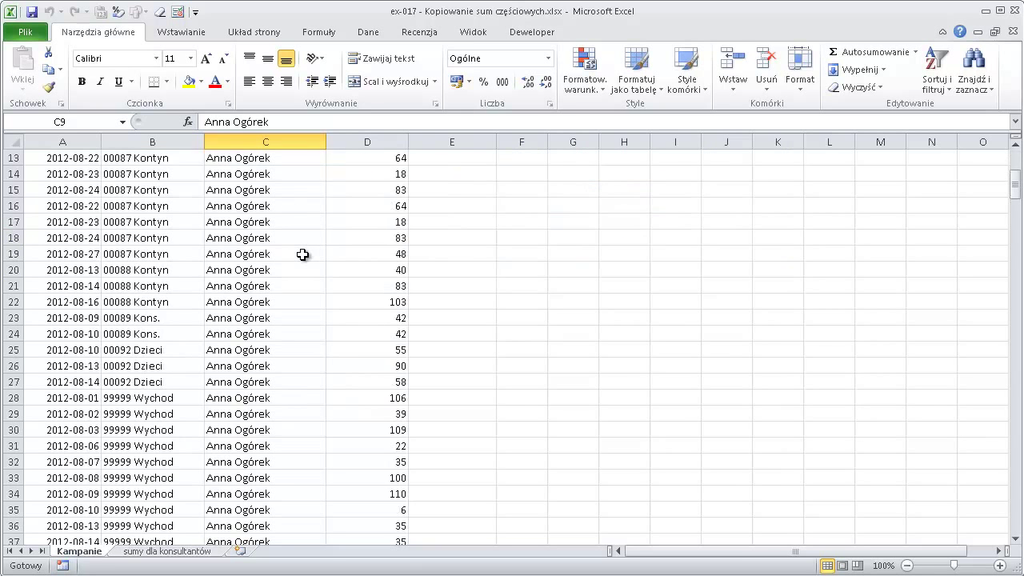
pyautogui.scroll(6, 303, 255)
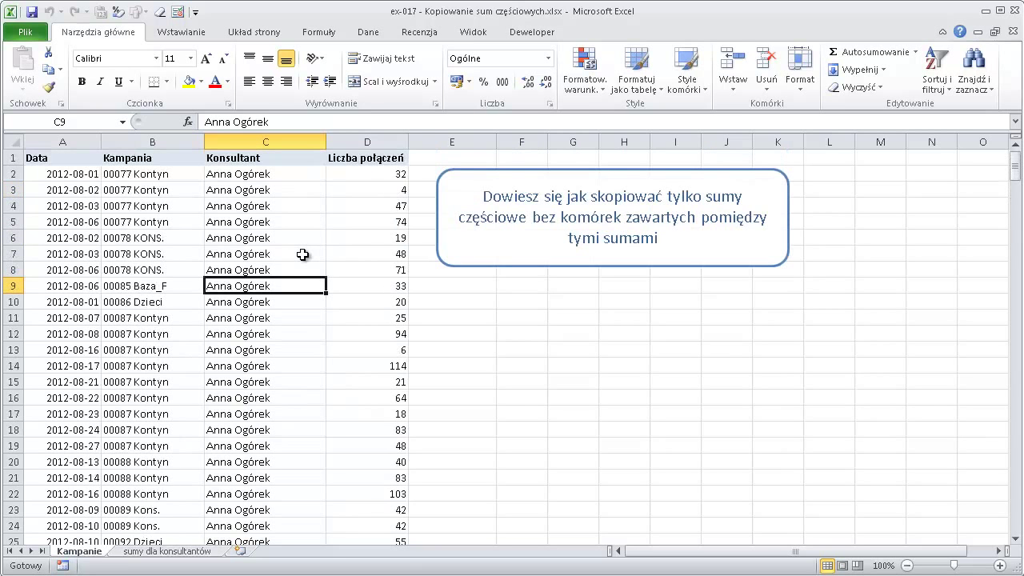
pyautogui.click(249, 238)
pyautogui.click(386, 36)
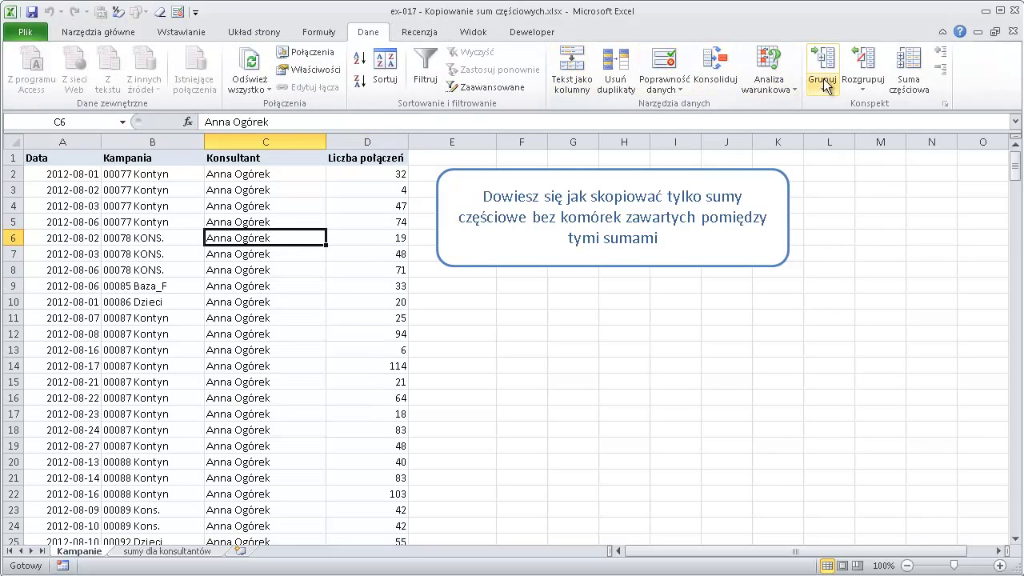
pyautogui.click(896, 83)
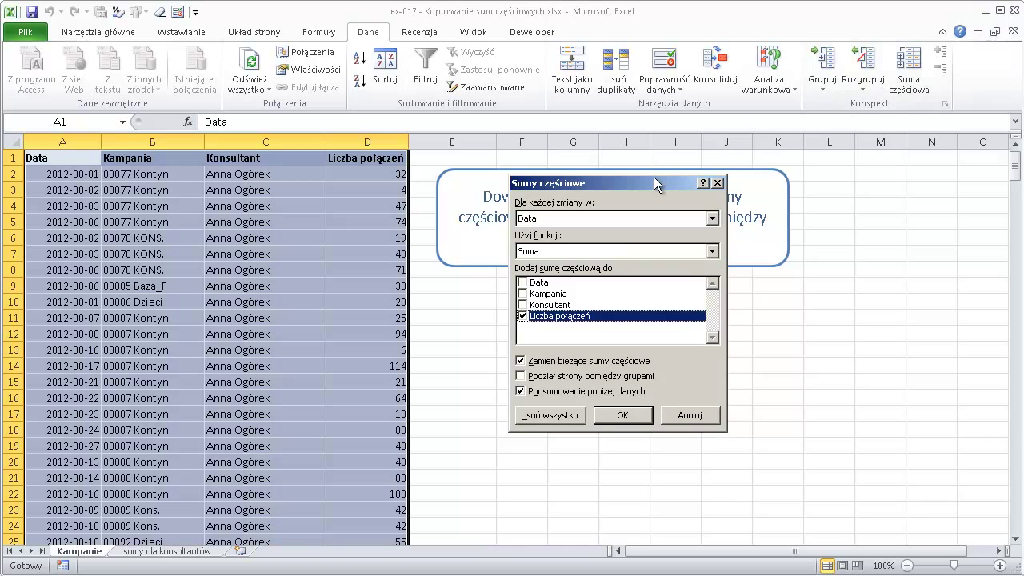
pyautogui.moveTo(656, 184); pyautogui.dragTo(326, 231)
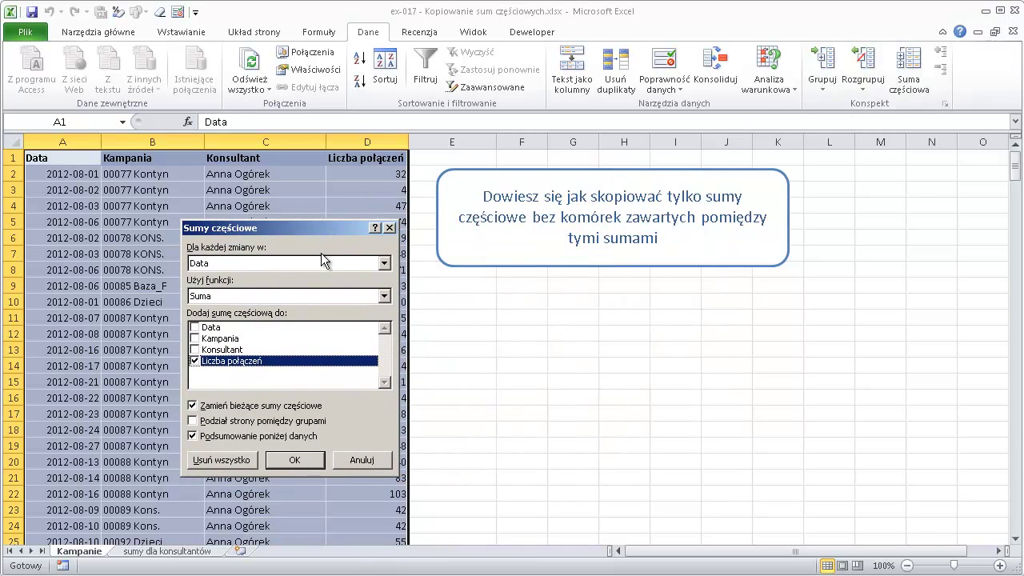
pyautogui.click(324, 261)
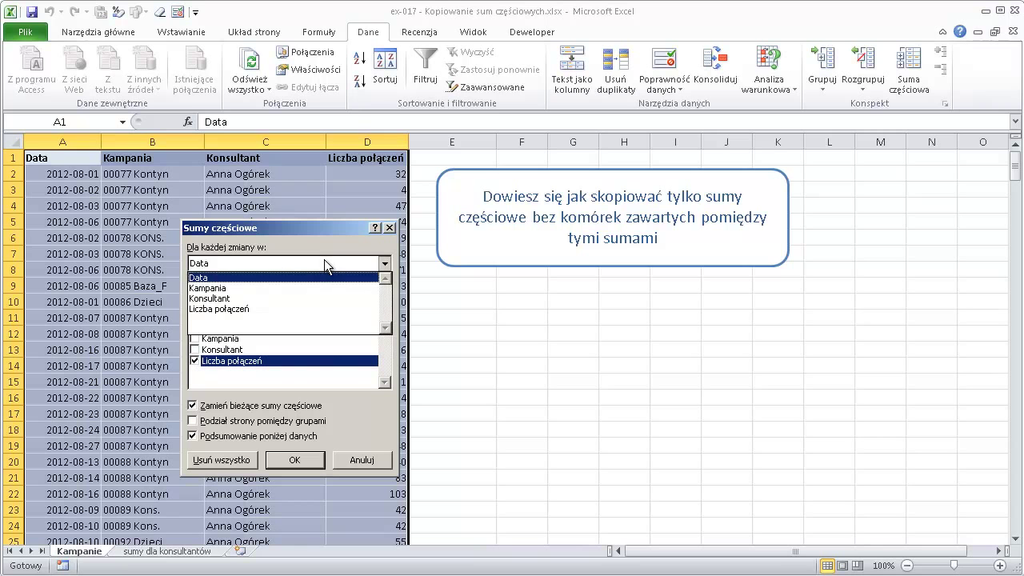
pyautogui.click(237, 298)
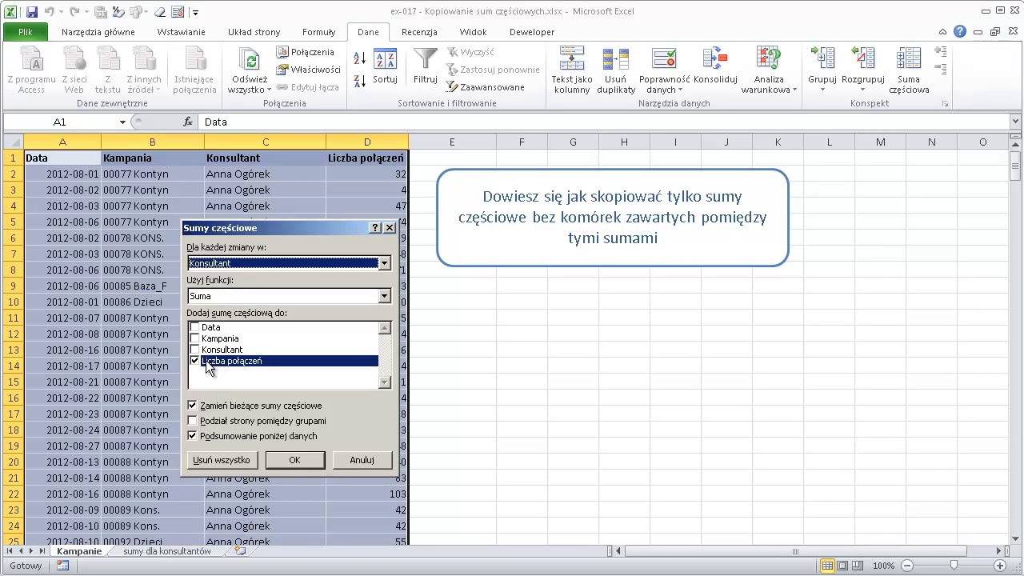
pyautogui.click(307, 466)
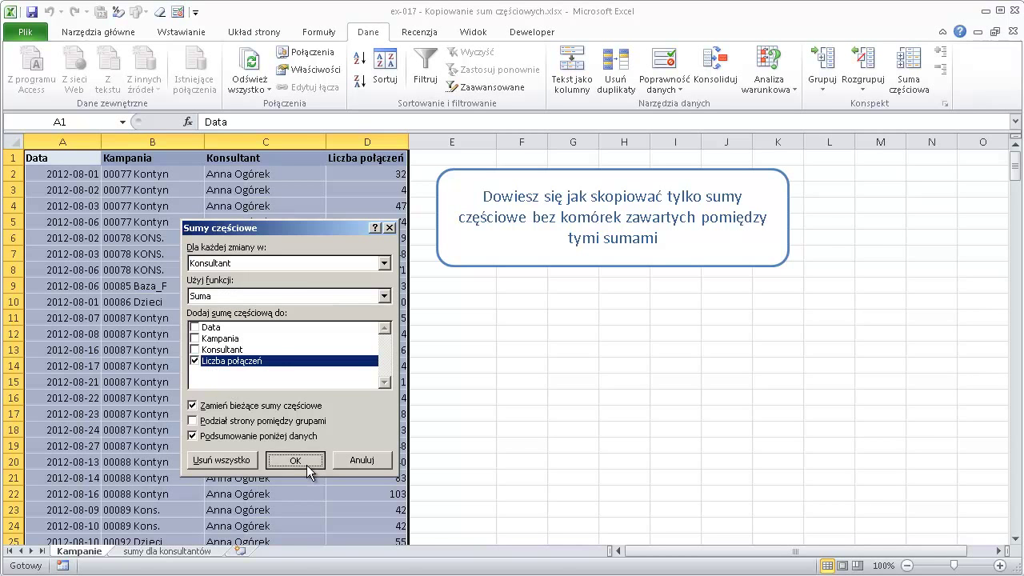
pyautogui.click(287, 334)
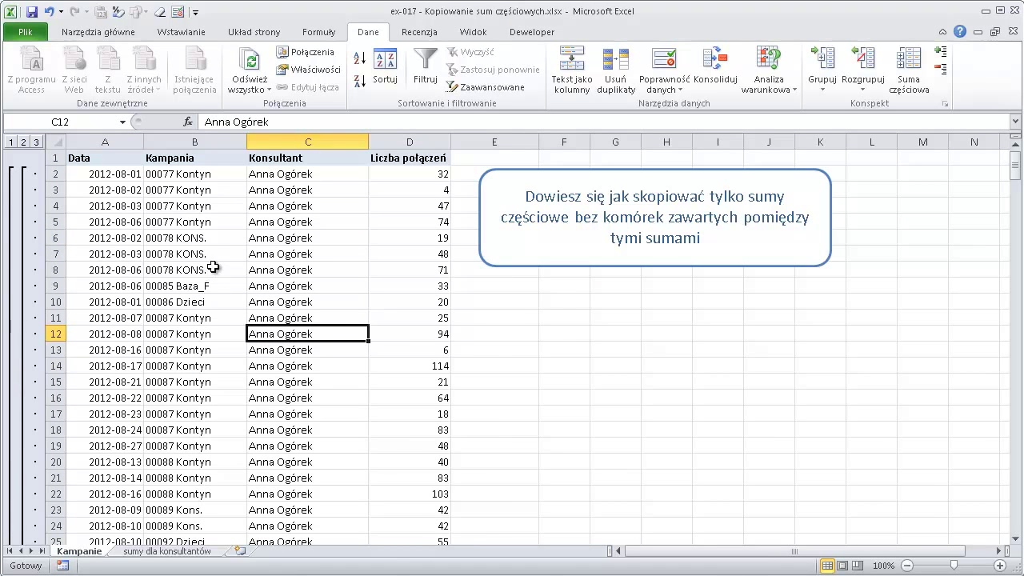
# Collapse the outline to level 2 and copy subtotal rows C46:D313 for the 'sumy dla konsultantów' sheet
pyautogui.click(24, 143)
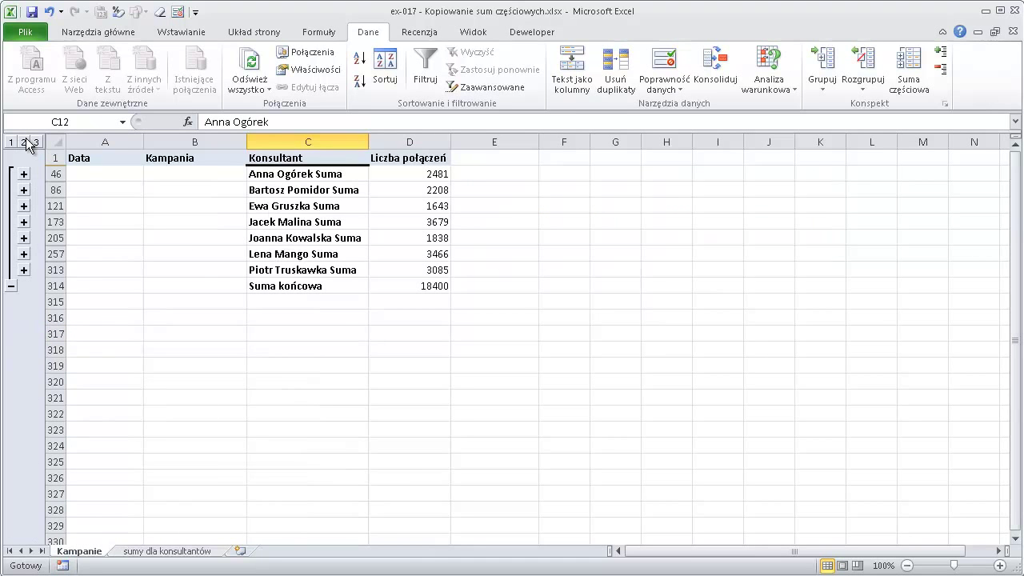
pyautogui.moveTo(328, 173)
pyautogui.mouseDown()
pyautogui.moveTo(406, 242)
pyautogui.moveTo(406, 268)
pyautogui.mouseUp()
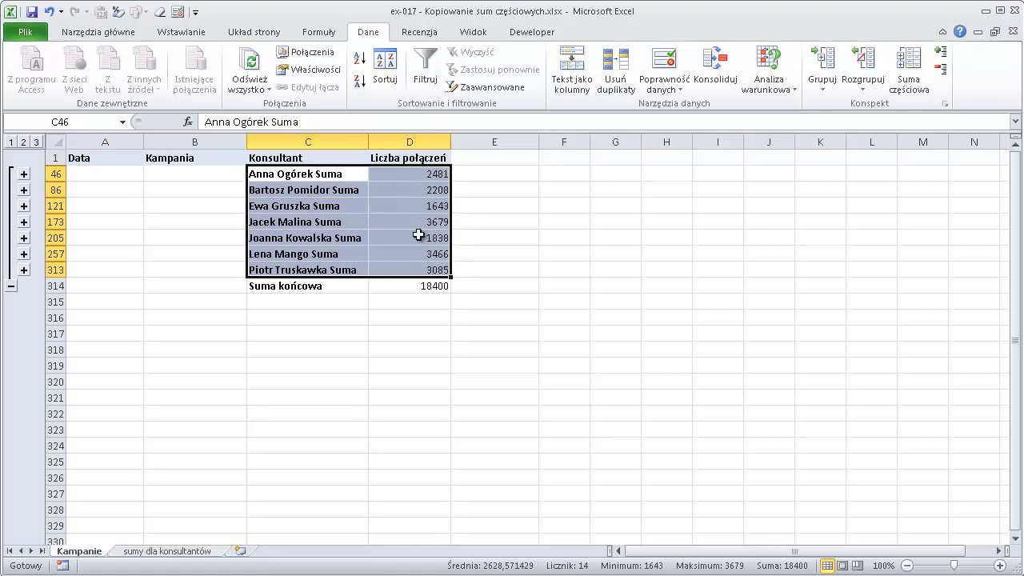
pyautogui.rightClick(330, 182)
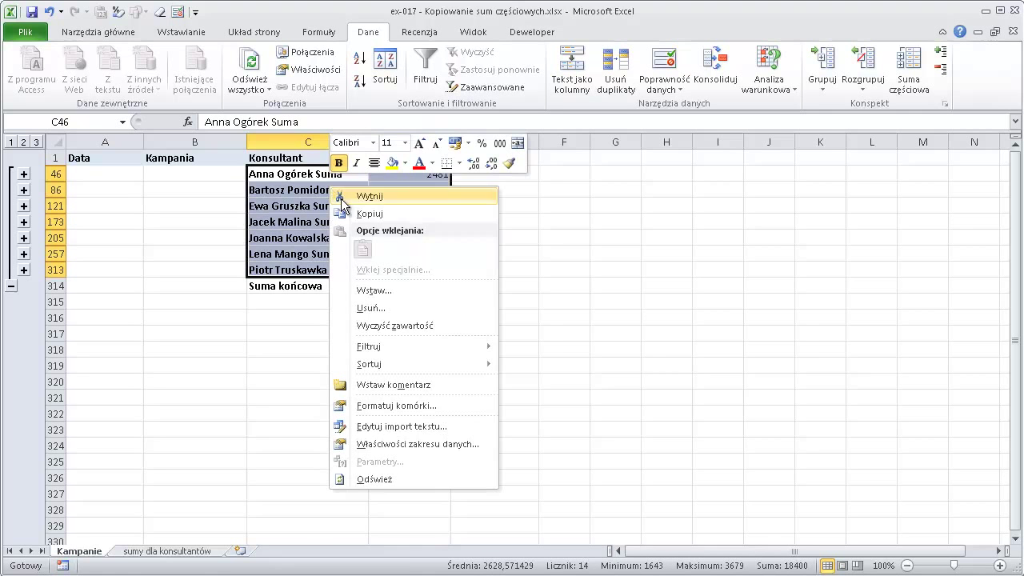
pyautogui.click(395, 216)
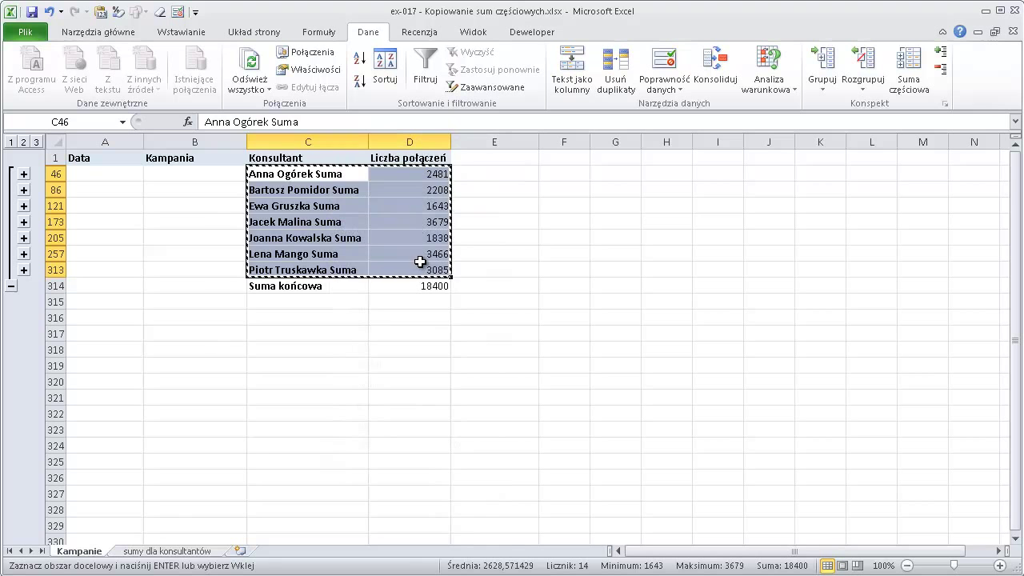
pyautogui.click(199, 552)
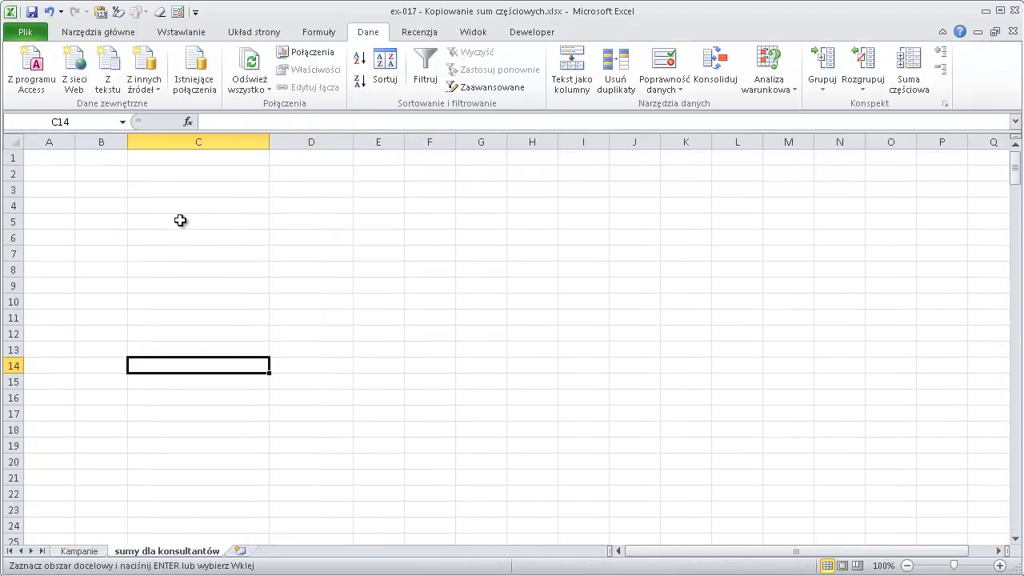
pyautogui.rightClick(189, 193)
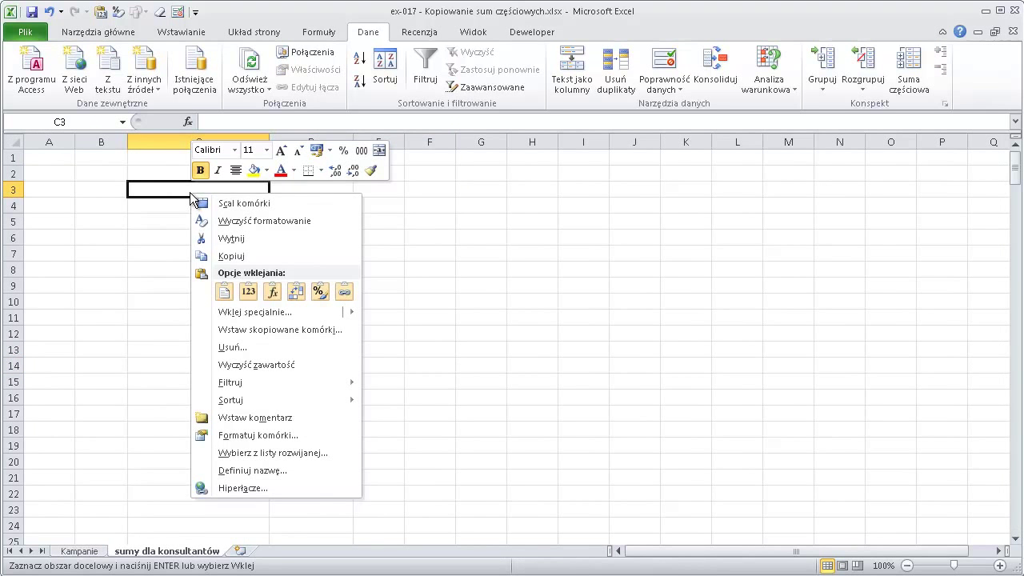
pyautogui.click(227, 292)
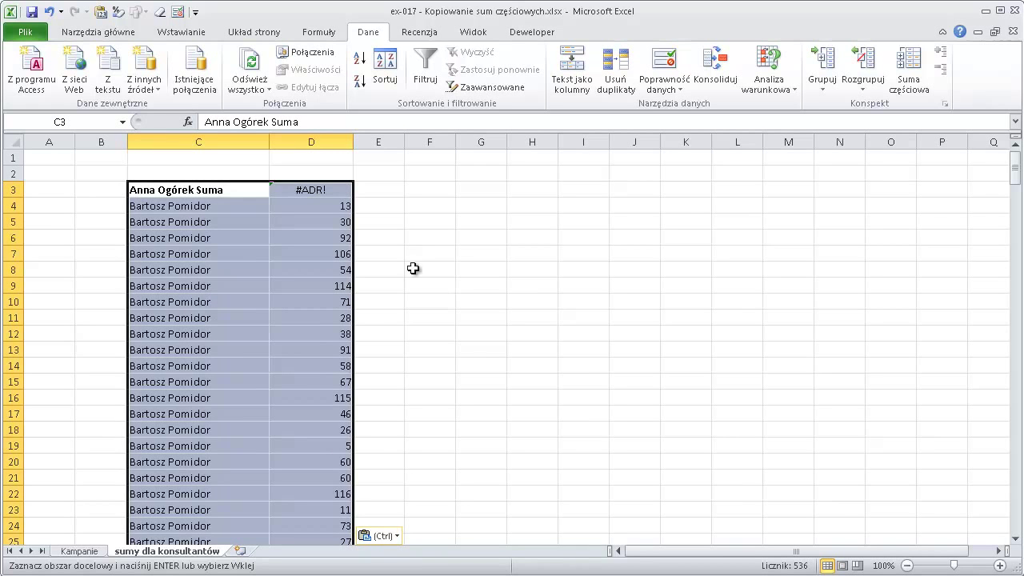
pyautogui.click(280, 189)
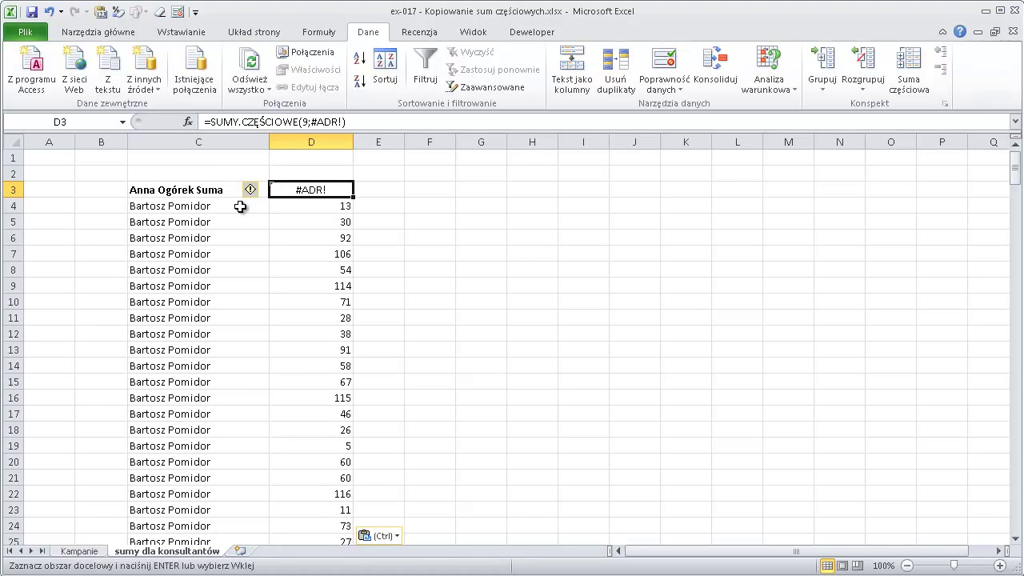
pyautogui.scroll(-5, 240, 207)
pyautogui.scroll(-5, 240, 207)
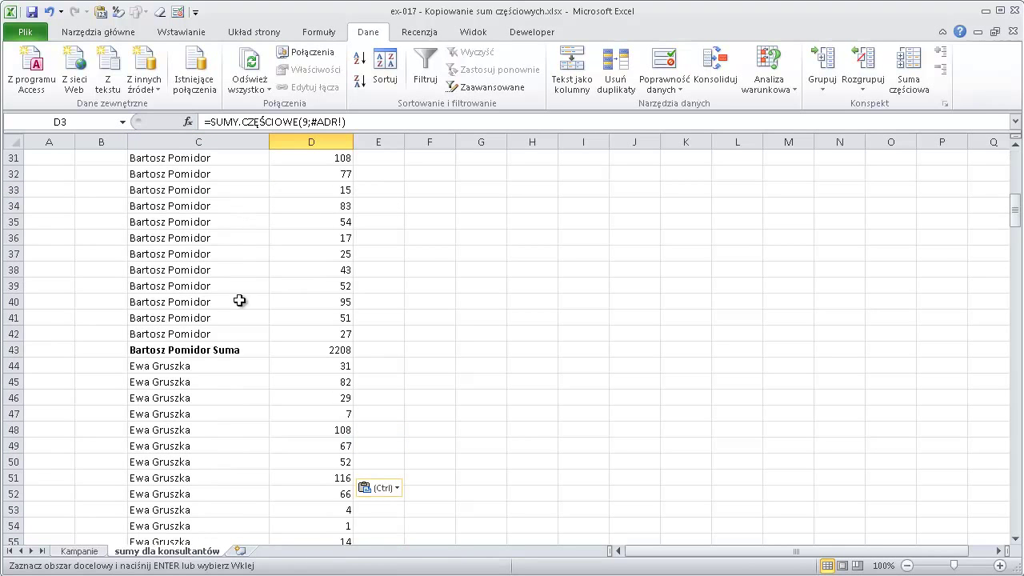
pyautogui.moveTo(240, 334)
pyautogui.mouseDown()
pyautogui.moveTo(315, 334)
pyautogui.moveTo(324, 192)
pyautogui.mouseUp()
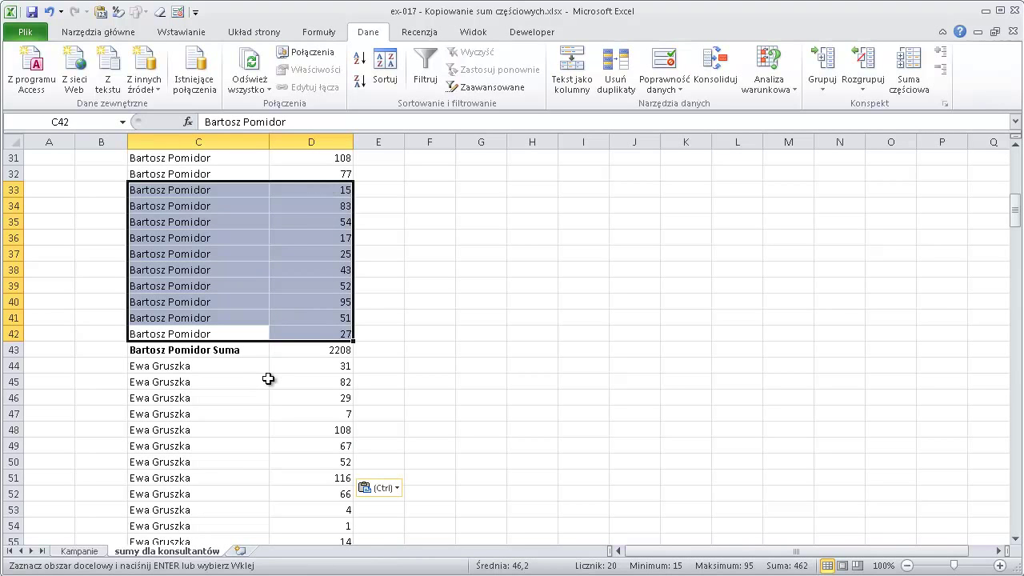
pyautogui.hotkey('ctrl', 'shift', 'Up')
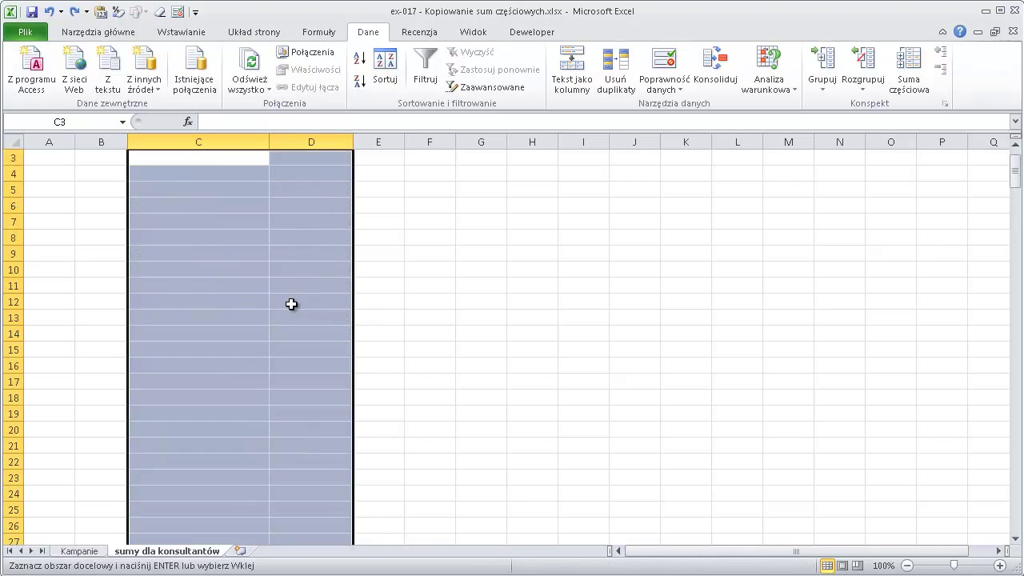
pyautogui.scroll(1, 256, 240)
pyautogui.click(230, 189)
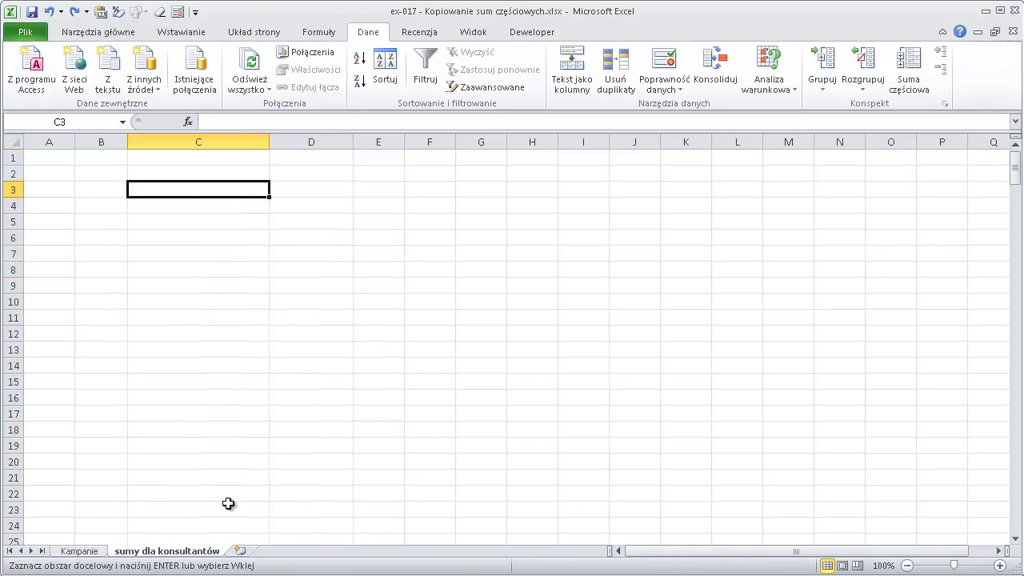
# On Kampanie, copy only the visible subtotal cells using Alt+; and Ctrl+C
pyautogui.click(77, 555)
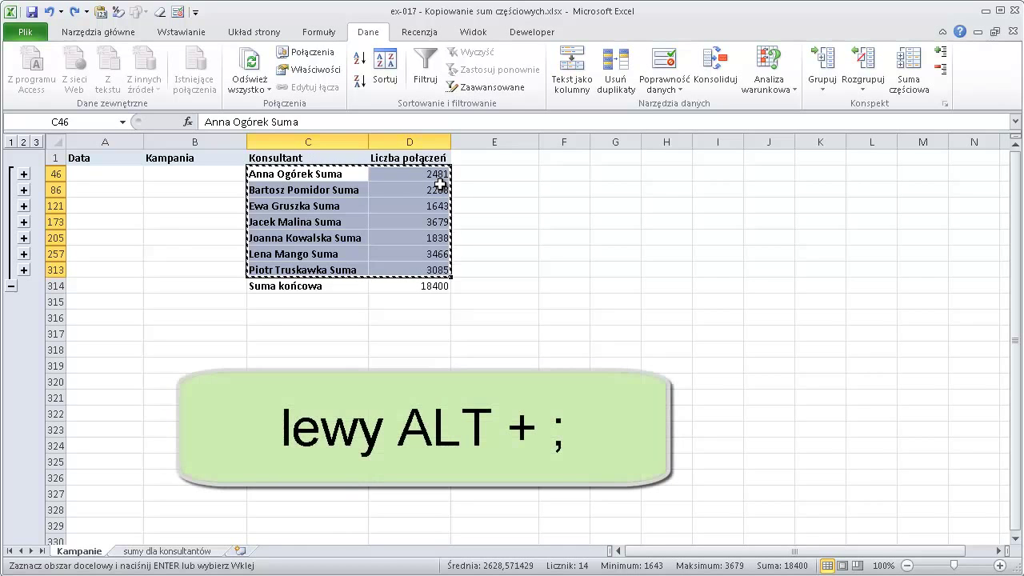
pyautogui.hotkey('alt', ';')
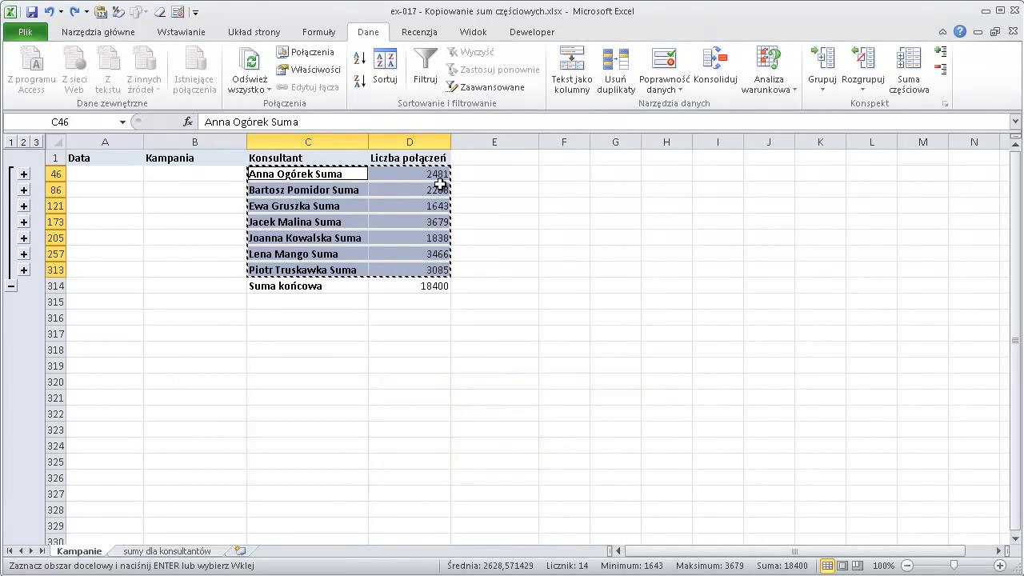
pyautogui.hotkey('ctrl', 'c')
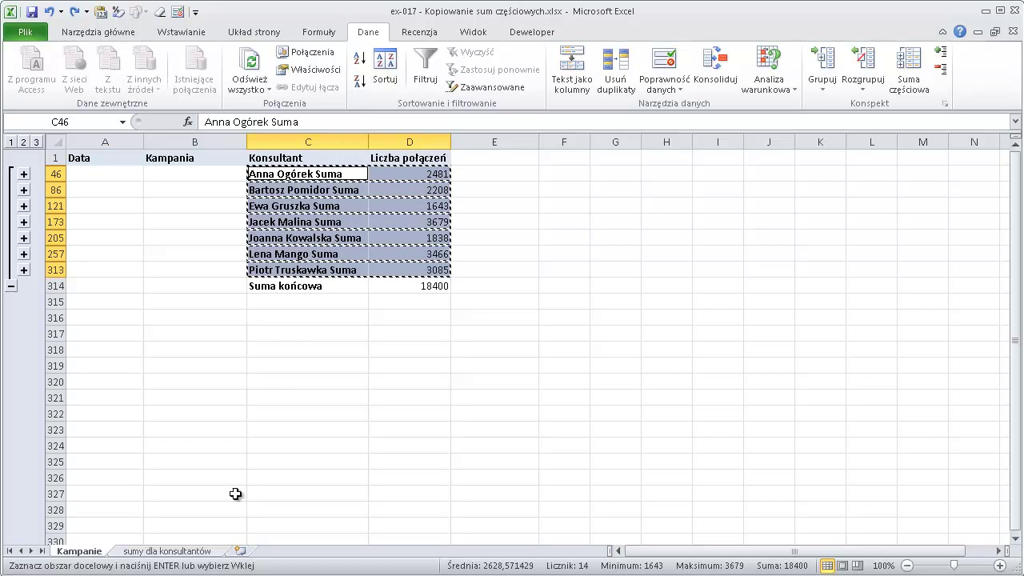
pyautogui.click(183, 552)
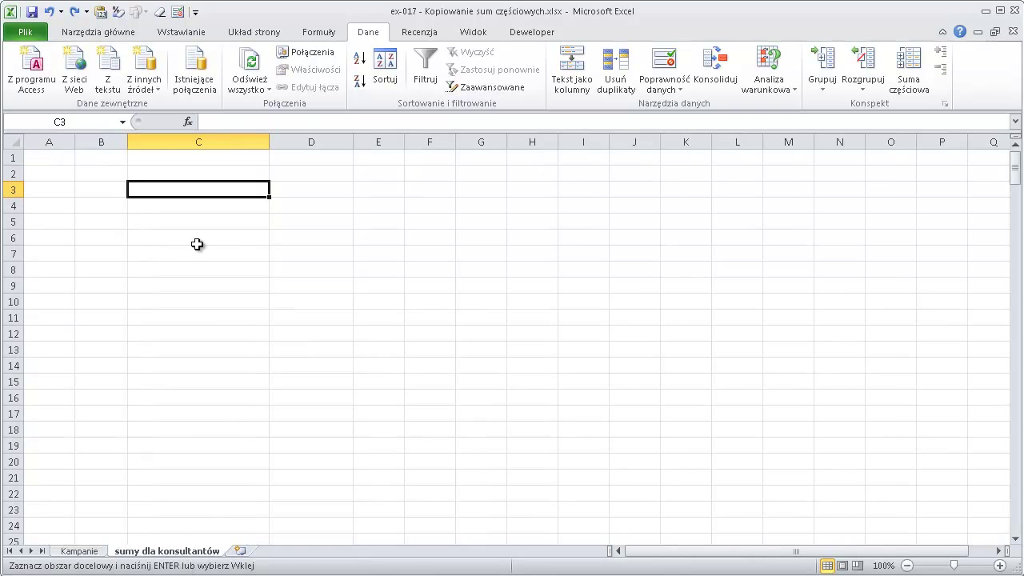
# Paste the subtotal rows at C3 and check the pasted names and sums in C3:D5
pyautogui.rightClick(213, 193)
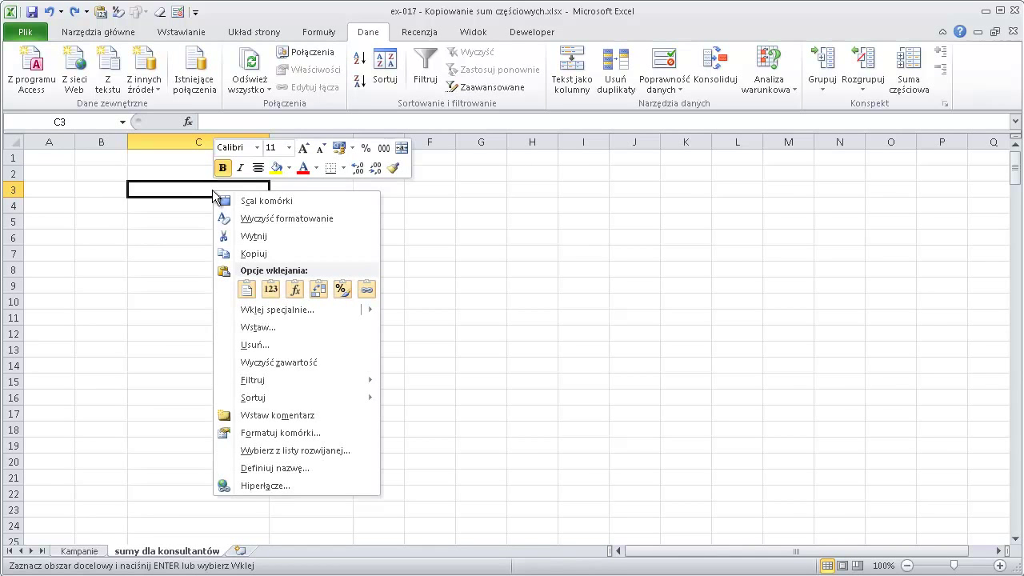
pyautogui.click(247, 290)
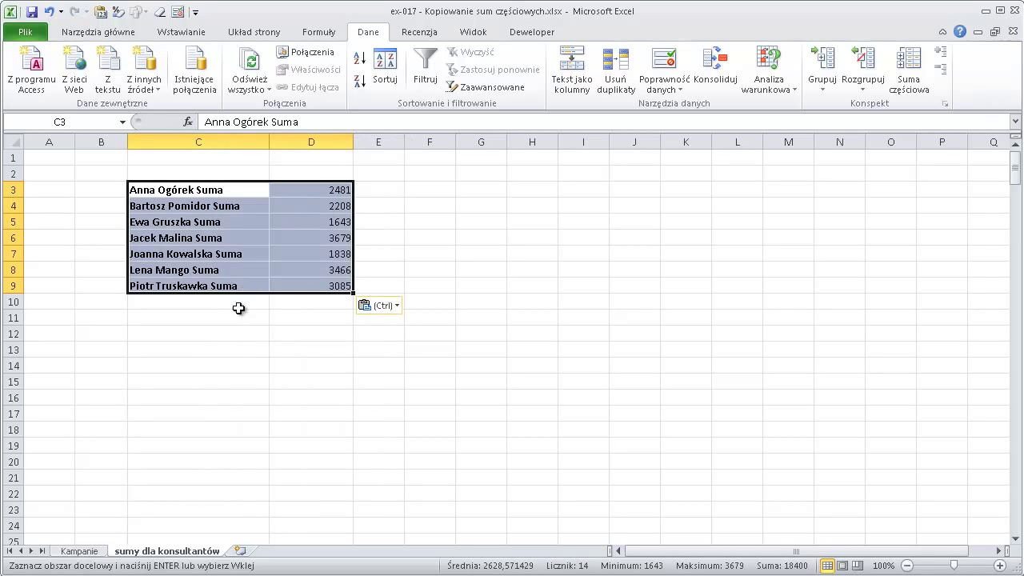
pyautogui.click(240, 196)
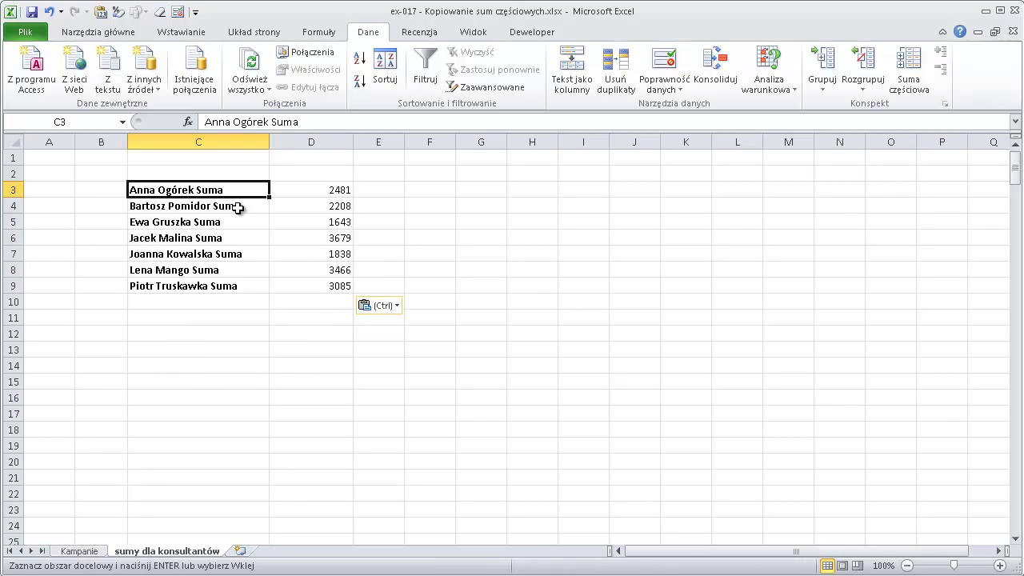
pyautogui.click(239, 208)
pyautogui.click(328, 190)
pyautogui.click(328, 204)
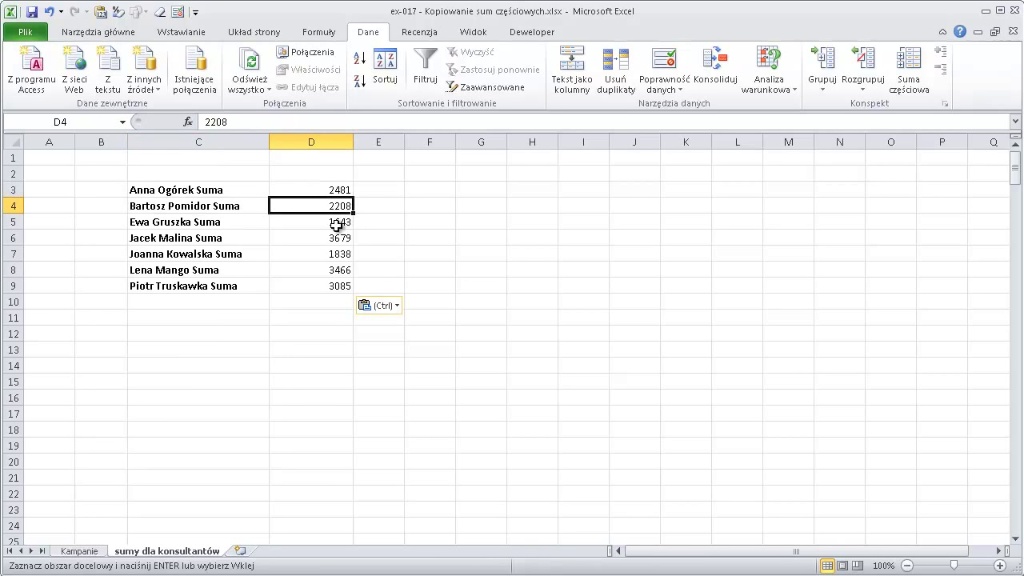
pyautogui.click(337, 227)
pyautogui.click(341, 194)
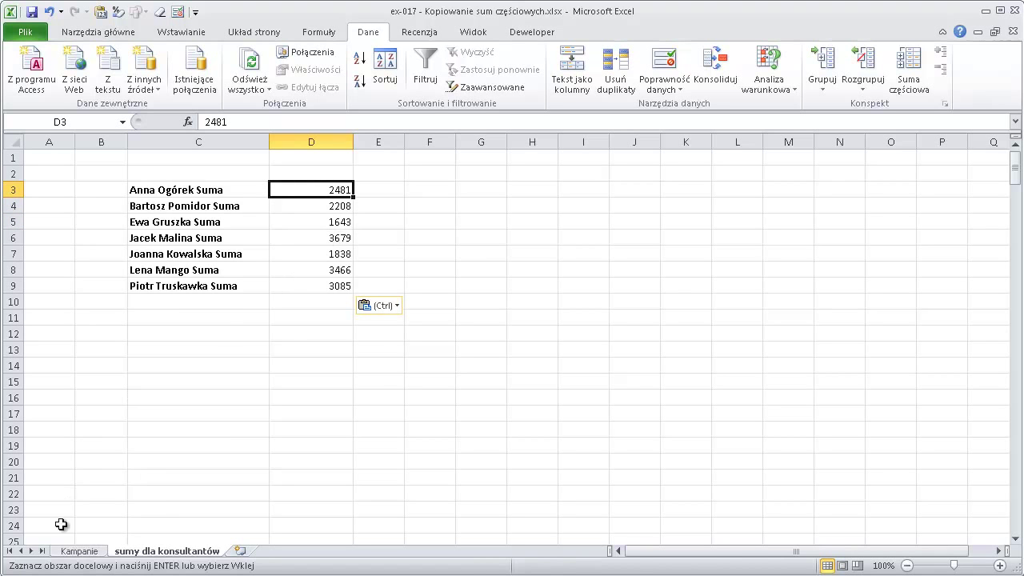
pyautogui.click(80, 551)
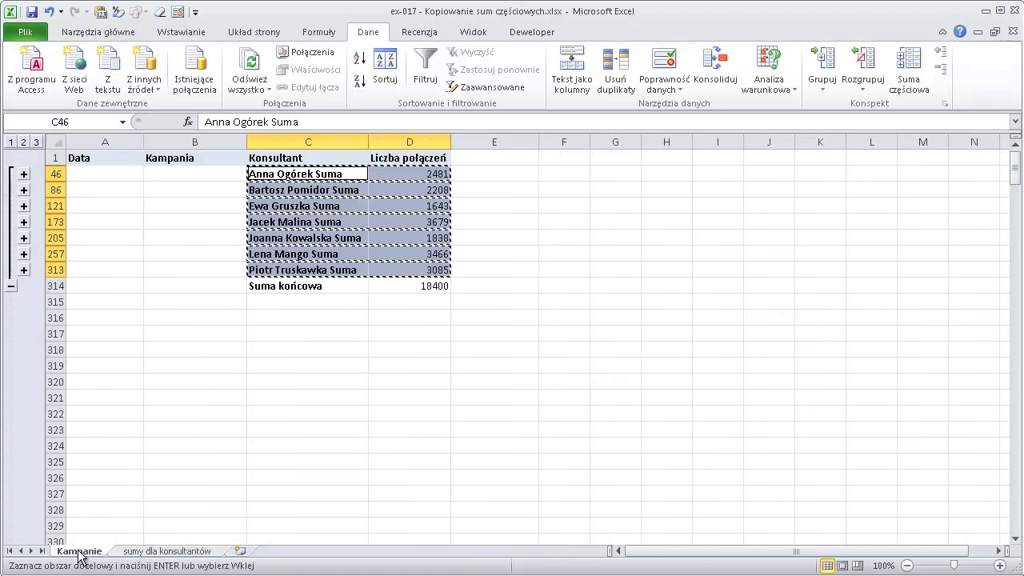
# Cancel the earlier copy with Esc and reselect the collapsed subtotal block C46:D313
pyautogui.click(297, 332)
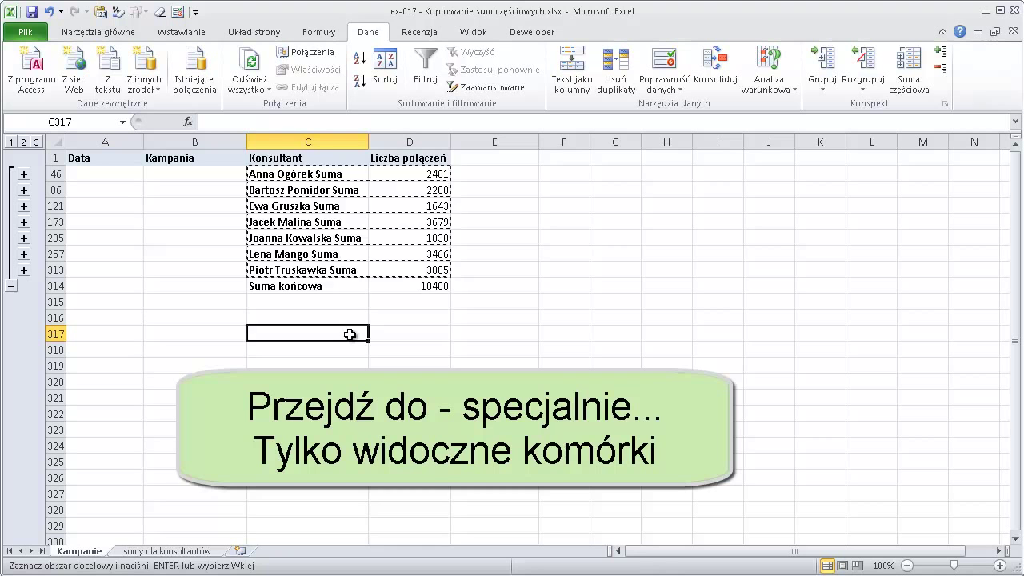
pyautogui.press('Escape')
pyautogui.click(293, 365)
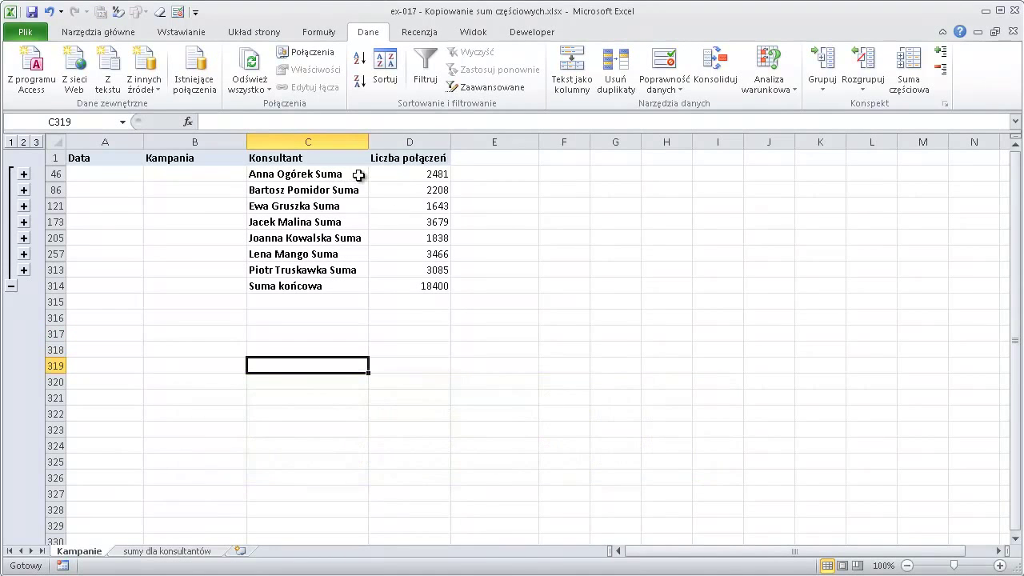
pyautogui.moveTo(357, 174); pyautogui.dragTo(441, 269)
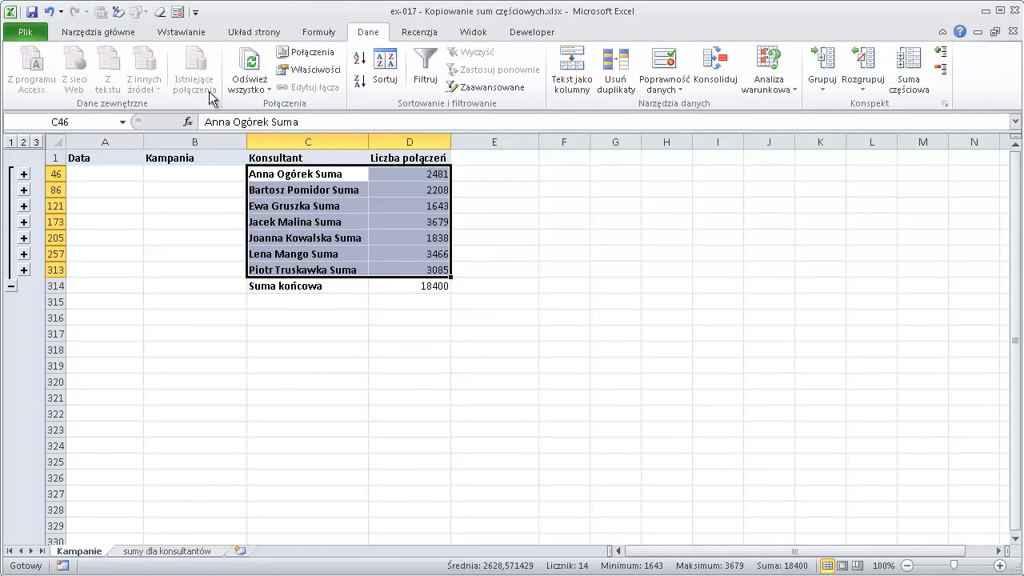
pyautogui.click(117, 35)
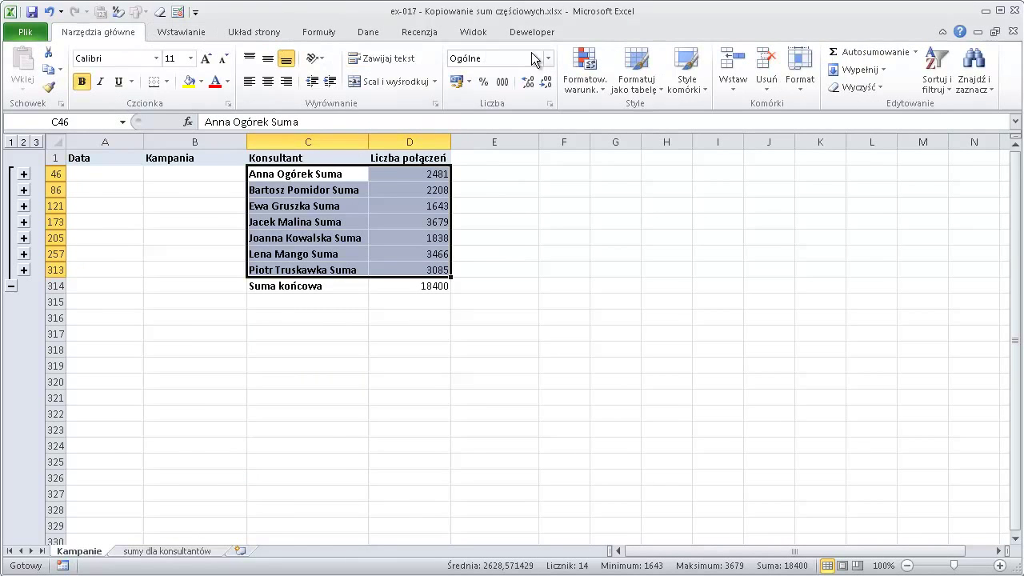
# Select only visible cells via Przejdź do — specjalnie and copy them
pyautogui.click(969, 85)
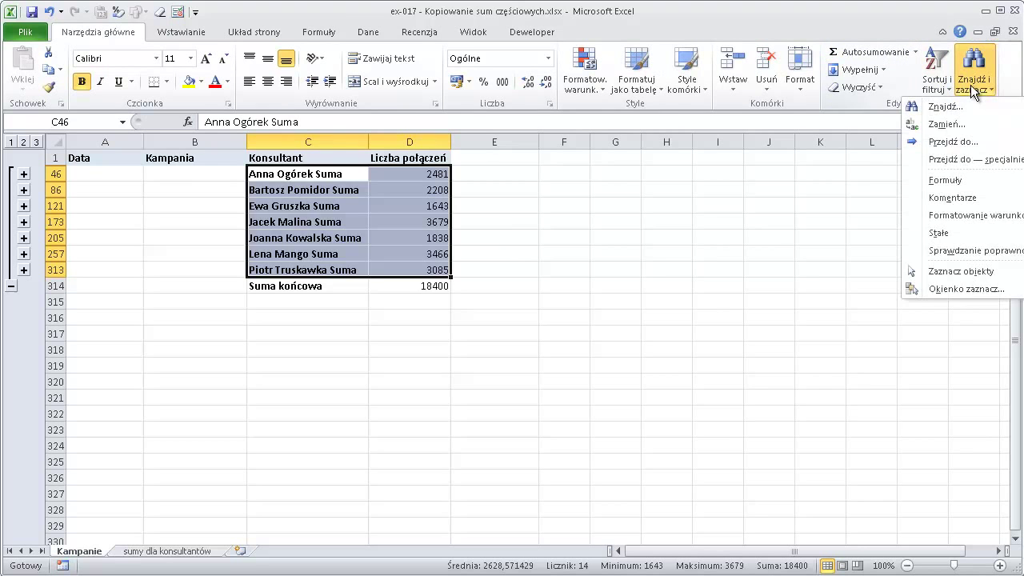
pyautogui.click(962, 159)
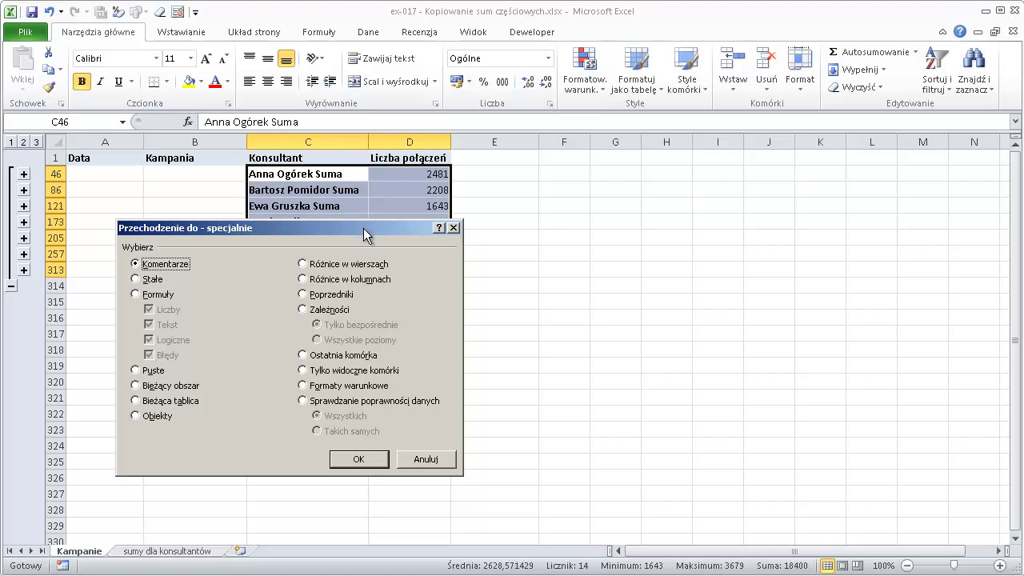
pyautogui.click(304, 371)
pyautogui.click(363, 463)
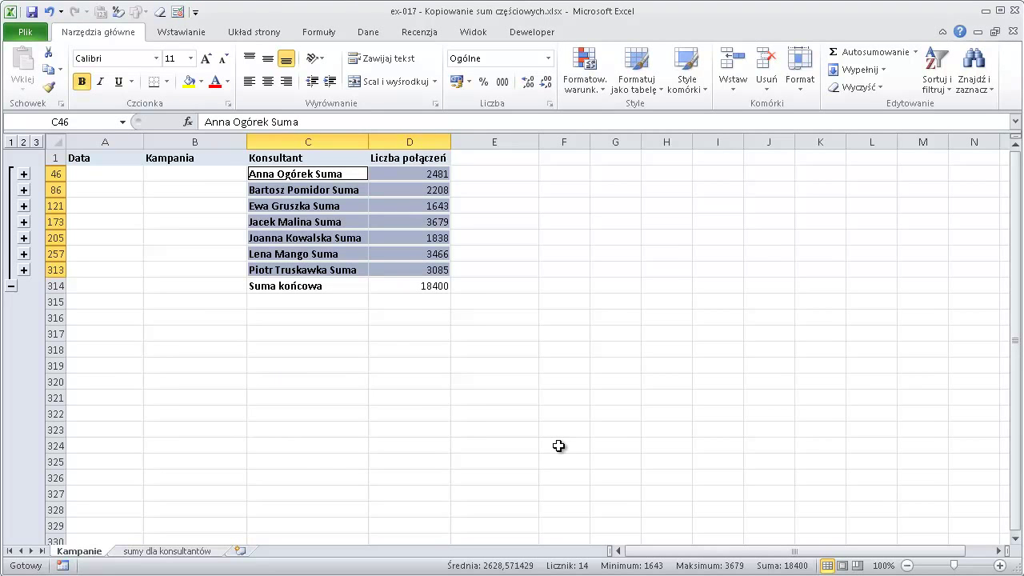
pyautogui.hotkey('ctrl', 'c')
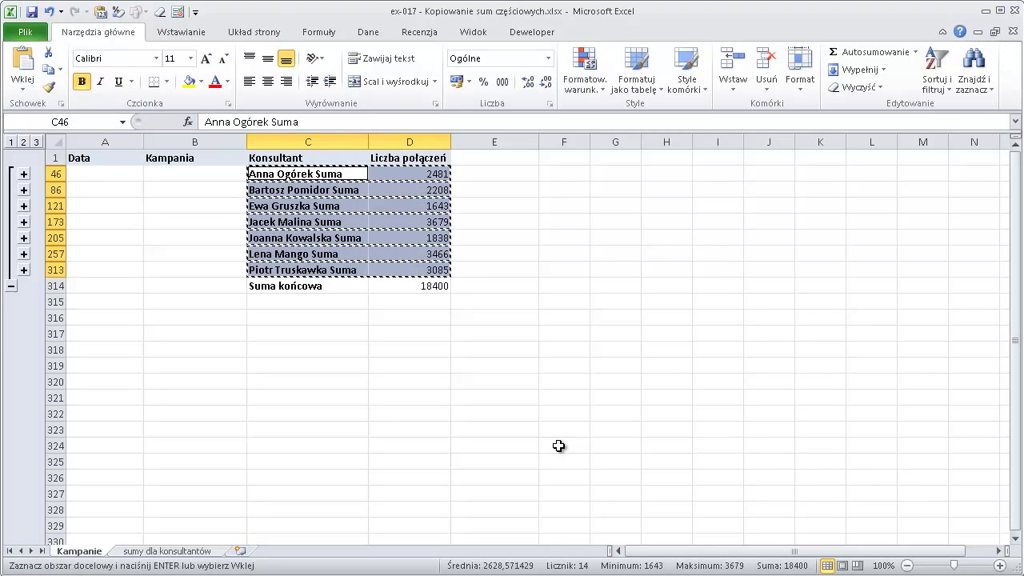
# On 'sumy dla konsultantów', pick C13 as the paste destination
pyautogui.click(192, 554)
pyautogui.click(202, 355)
pyautogui.hotkey('ctrl', 'b')
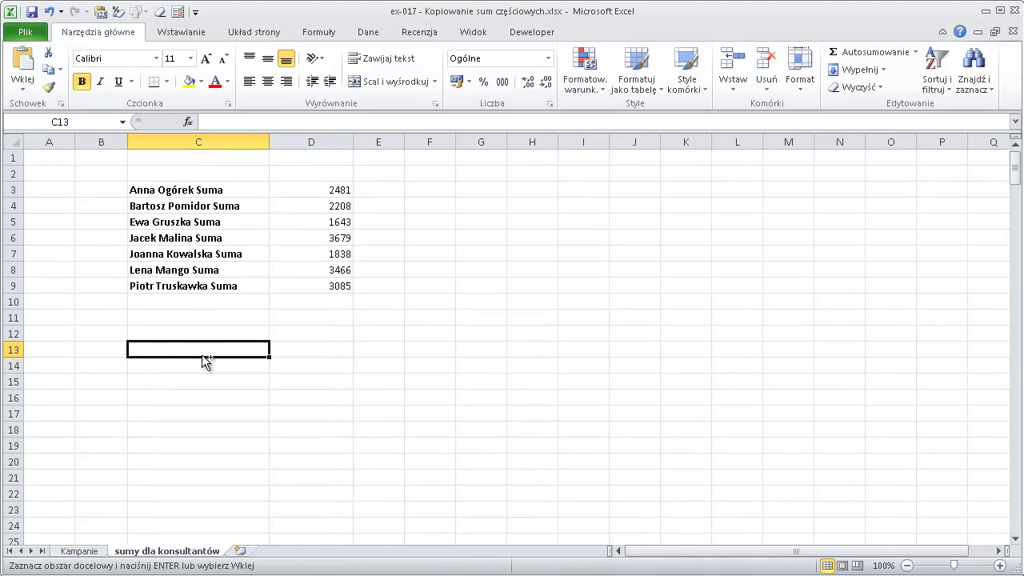
# Paste the visible subtotal rows at C13 and select the first list's names C3:C9
pyautogui.hotkey('ctrl', 'v')
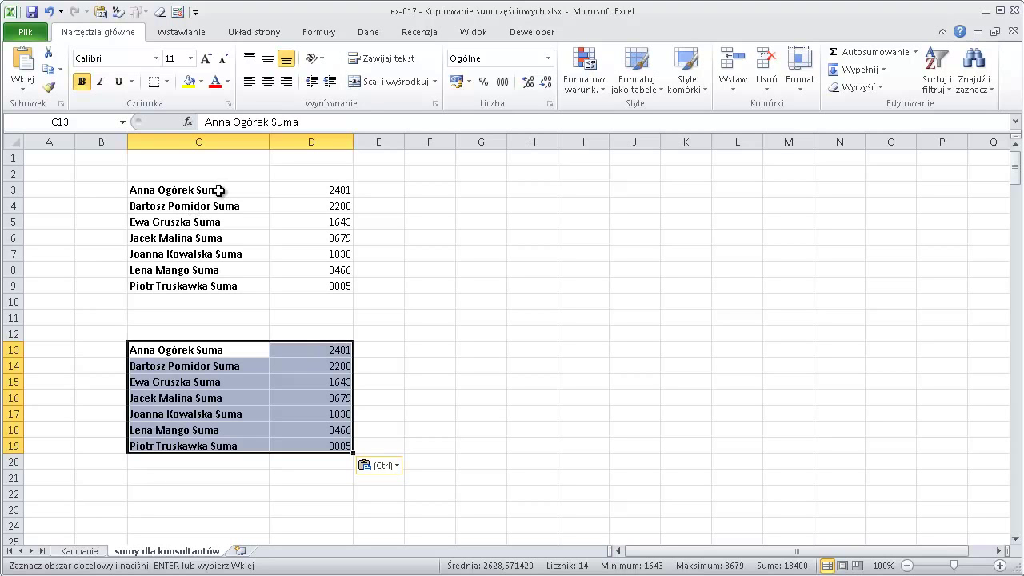
pyautogui.moveTo(223, 190)
pyautogui.mouseDown()
pyautogui.moveTo(230, 278)
pyautogui.moveTo(257, 284)
pyautogui.mouseUp()
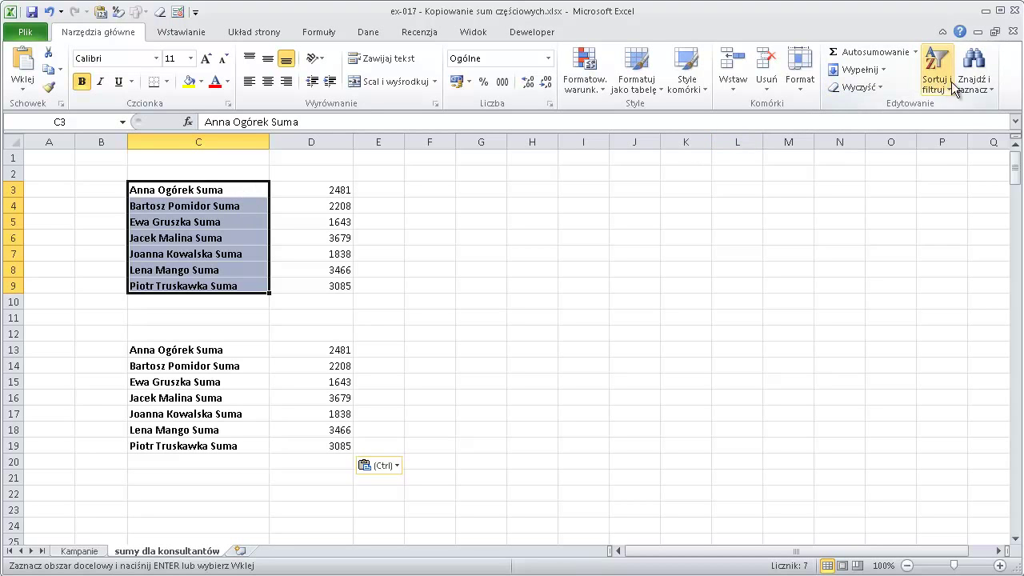
# Replace 'Suma' with nothing in the consultant names C3:C9
pyautogui.click(972, 81)
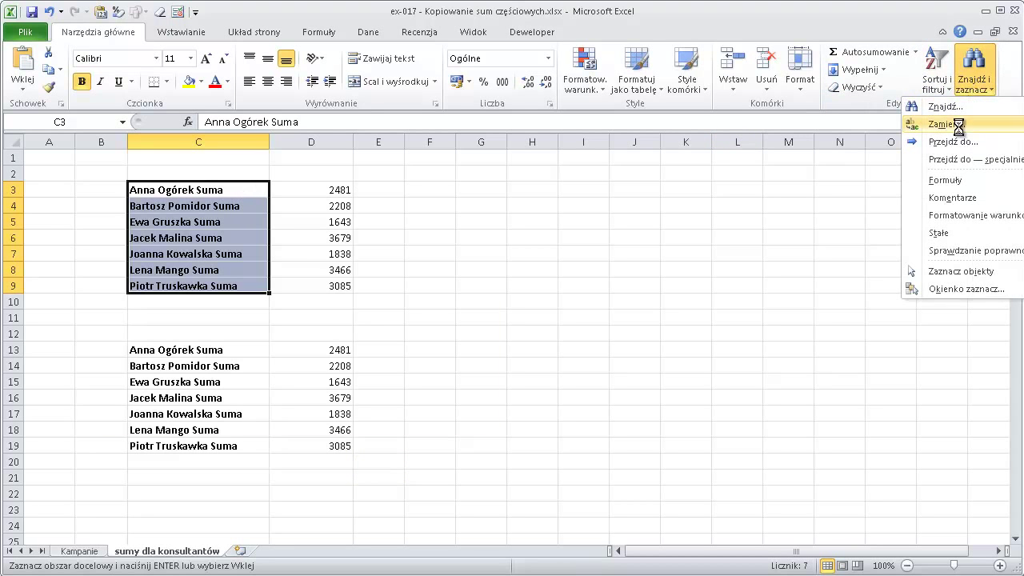
pyautogui.click(960, 125)
pyautogui.write('Suma')
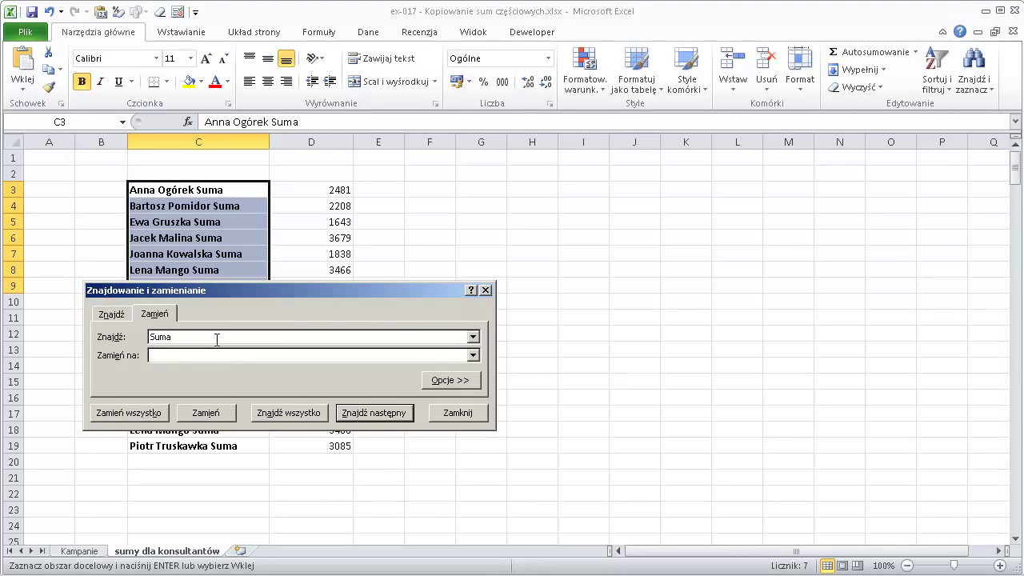
pyautogui.moveTo(264, 293); pyautogui.dragTo(432, 242)
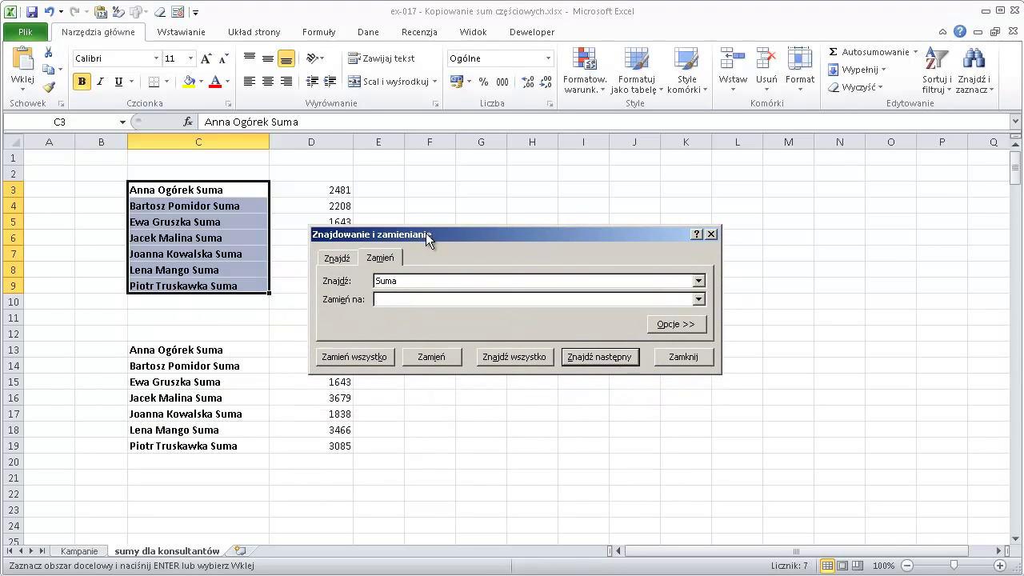
pyautogui.click(369, 357)
pyautogui.click(557, 332)
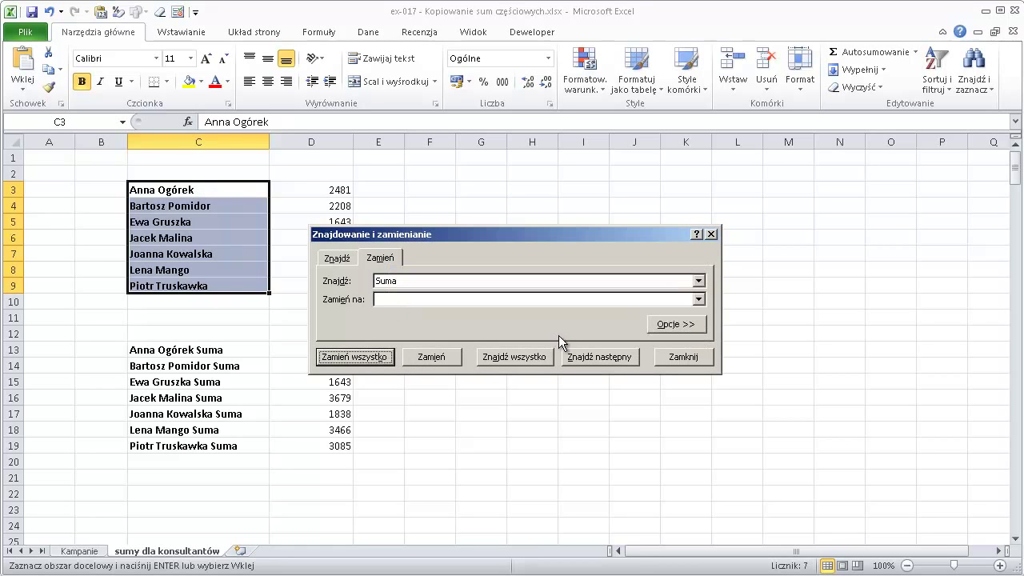
# Strip 'Suma' from names C13:C19 too, then close Replace and check C6
pyautogui.moveTo(230, 349); pyautogui.dragTo(274, 438)
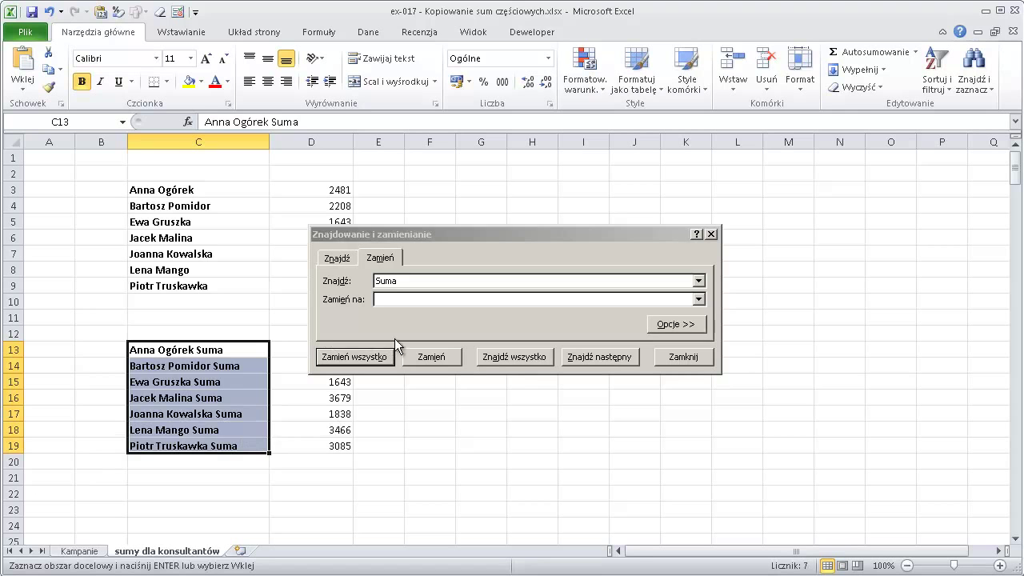
pyautogui.click(377, 357)
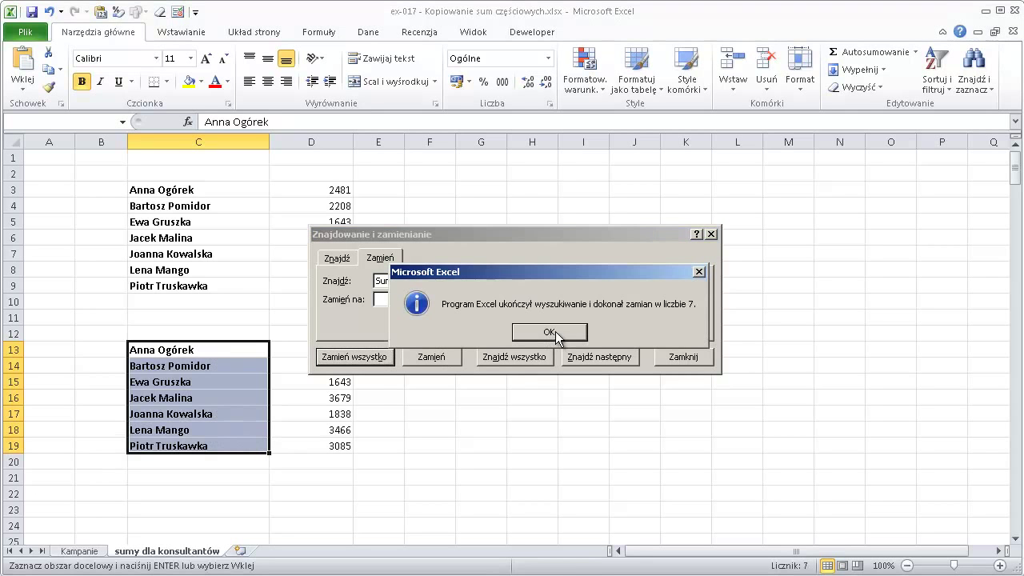
pyautogui.click(558, 337)
pyautogui.click(708, 357)
pyautogui.click(264, 237)
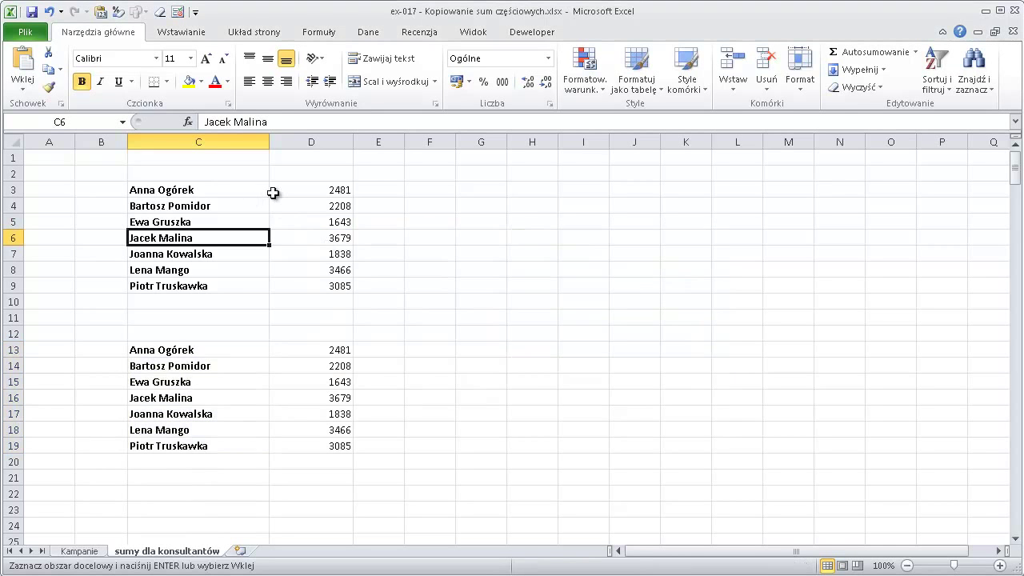